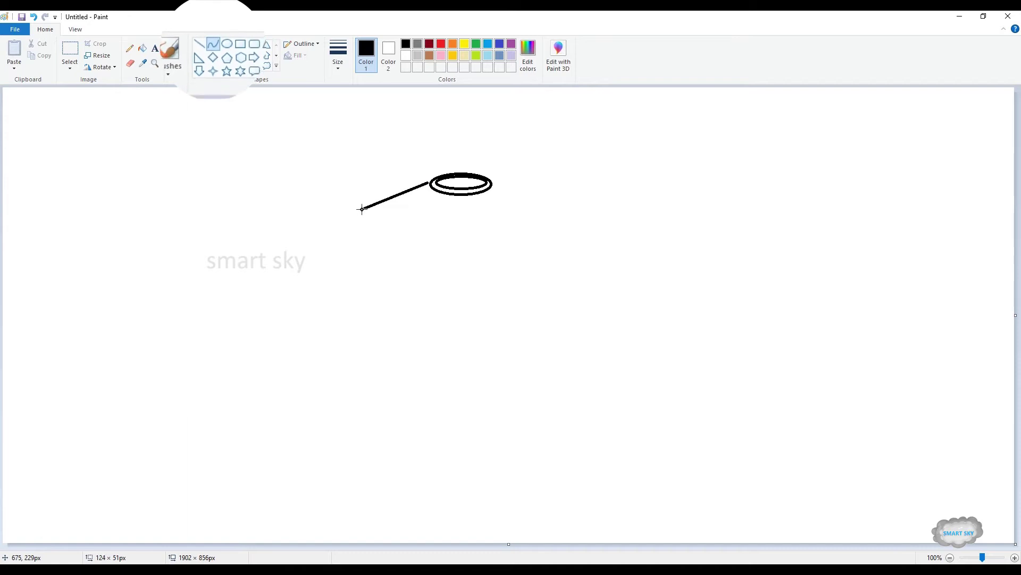
Draw the outfit's left shoulder curve, curved underarm and side seam, and close the sleeve end with a straight line.
mouse_move(370, 205)
left_mouse_down()
mouse_move(357, 213)
mouse_move(378, 203)
mouse_move(375, 190)
left_mouse_up()
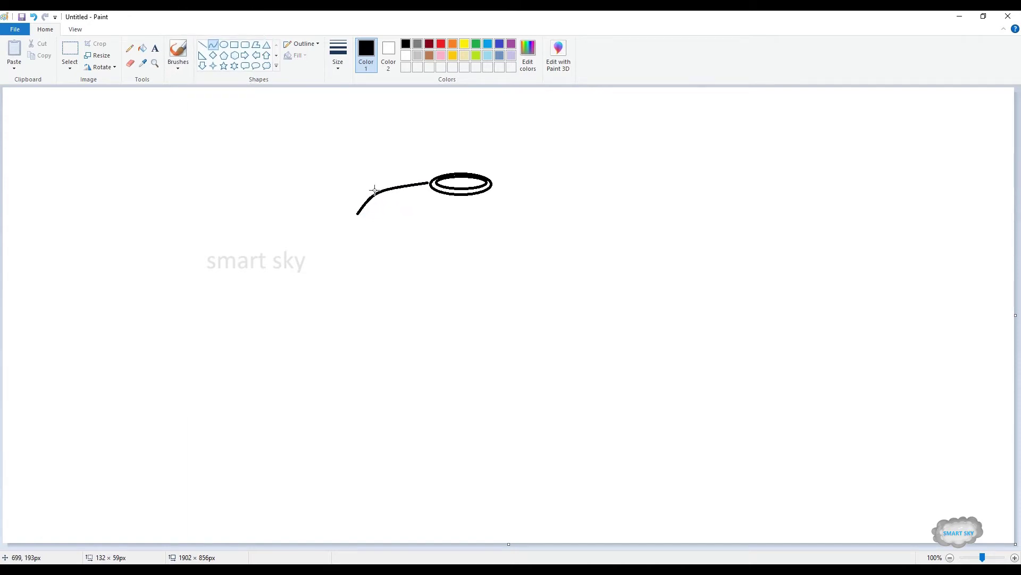
mouse_move(375, 242)
left_mouse_down()
mouse_move(391, 239)
mouse_move(404, 292)
left_mouse_up()
left_click_drag(390, 251, 401, 223)
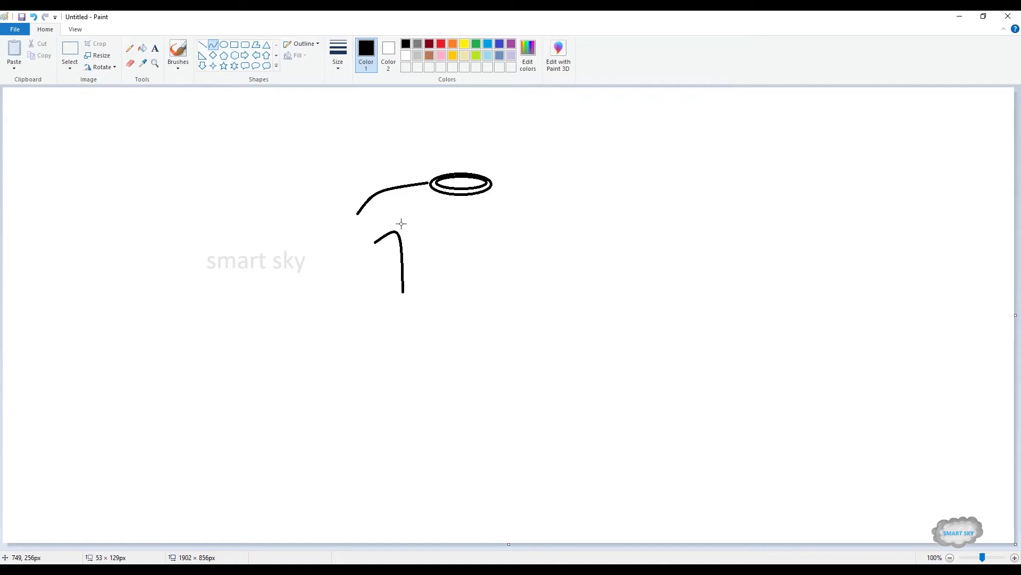
left_click(202, 44)
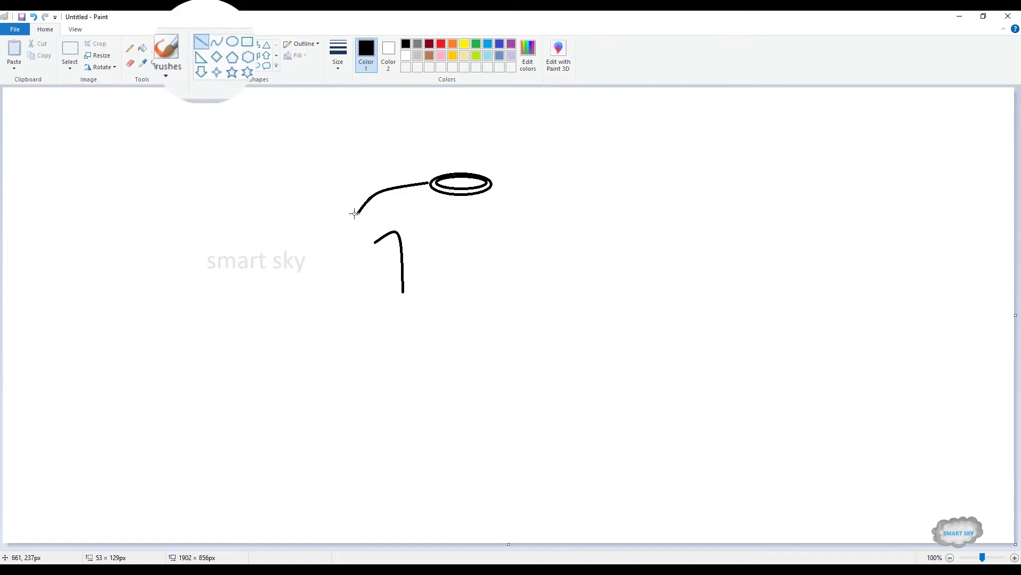
mouse_move(355, 213)
left_mouse_down()
mouse_move(376, 242)
mouse_move(358, 213)
left_mouse_up()
Add a slanted waist line about 49 × 30 px below the side seam and a small upright rectangle for the crotch.
left_click(212, 44)
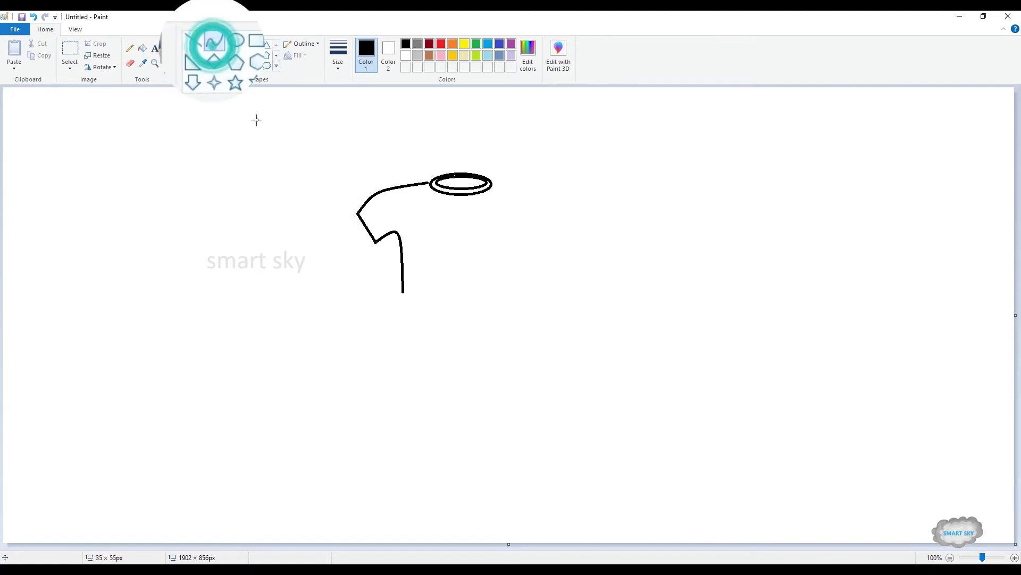
left_click_drag(425, 282, 400, 296)
left_click(234, 45)
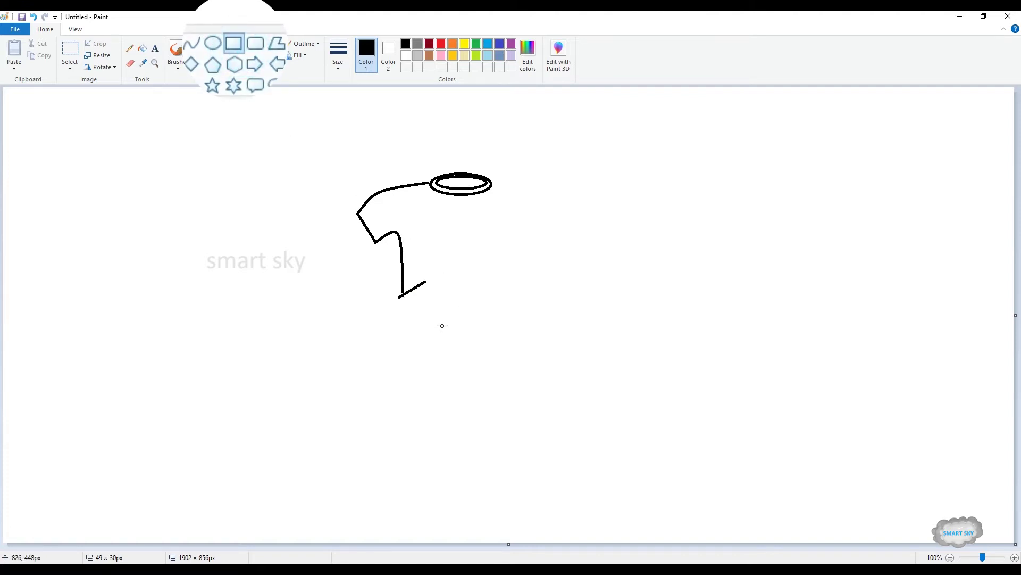
left_click_drag(442, 326, 463, 352)
Draw the left trouser leg with an outer line from the waist, an inner line from the crotch rectangle and a hem.
left_click(213, 45)
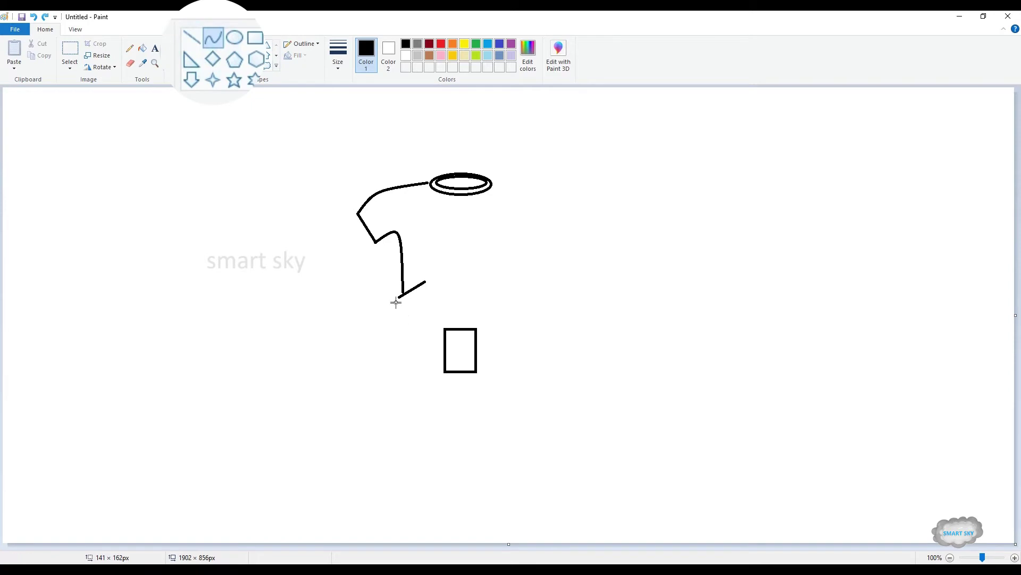
left_click_drag(400, 297, 380, 437)
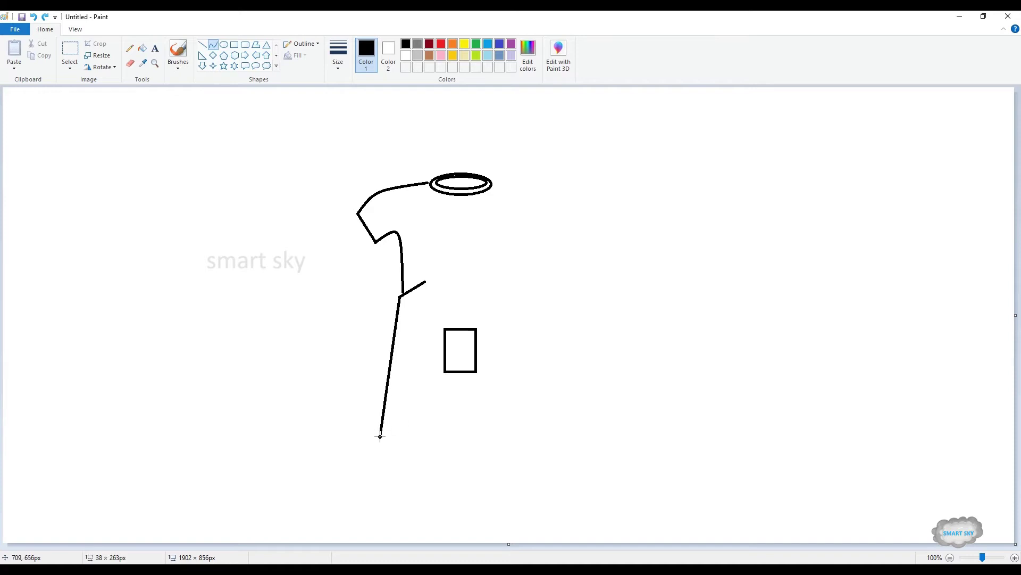
double_click(380, 437)
left_click_drag(447, 372, 418, 439)
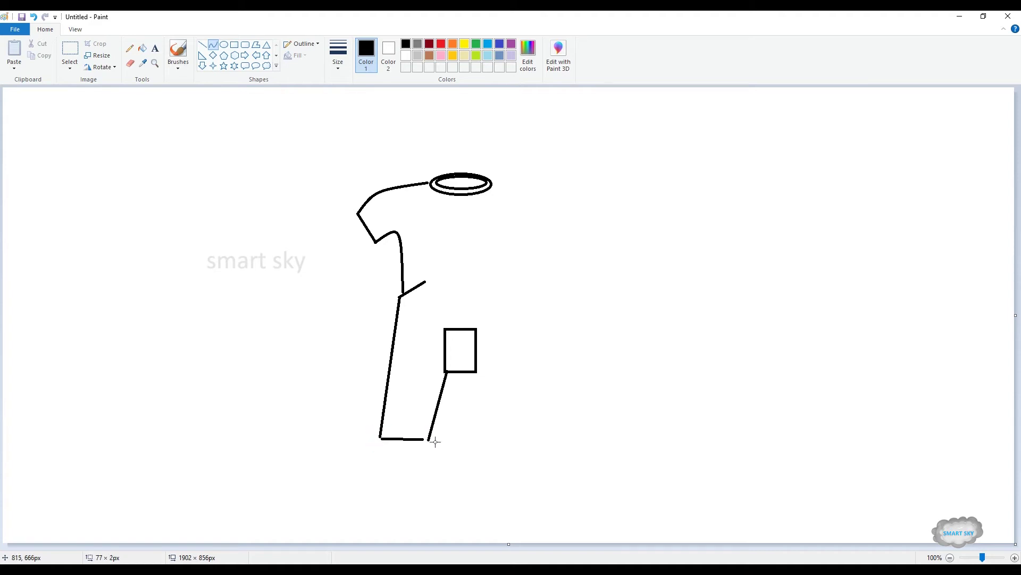
left_click_drag(427, 439, 429, 440)
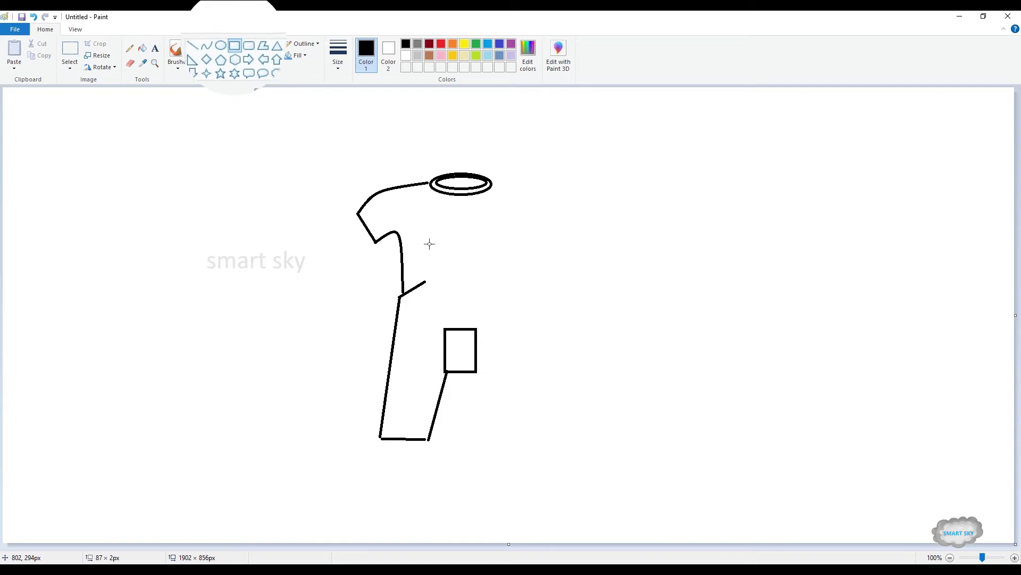
Draw a bib rectangle about 113 × 95 px meeting the waist line, and erase its bottom edge and the crotch rectangle's upper part.
left_click_drag(429, 244, 485, 293)
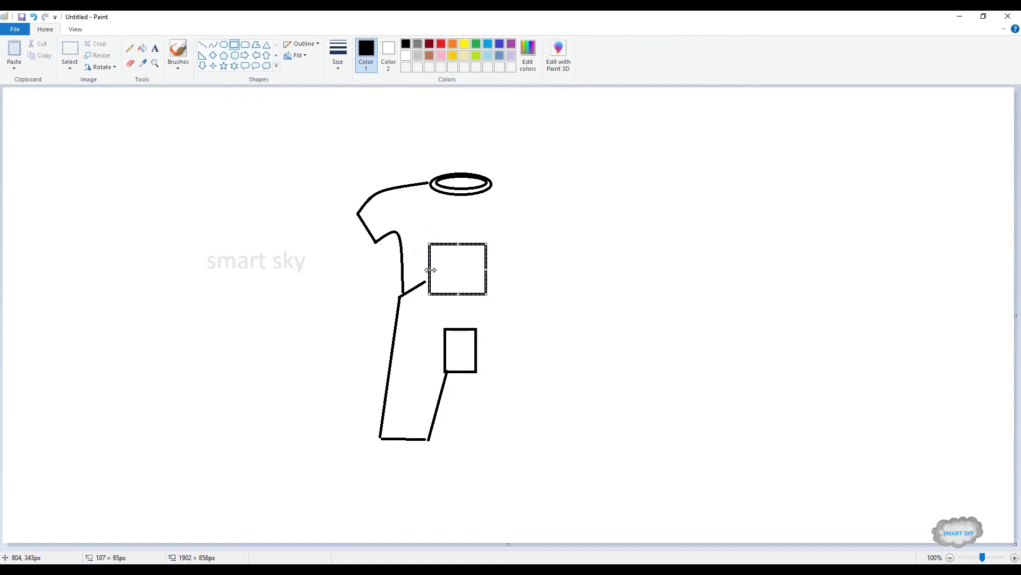
left_click_drag(430, 270, 427, 268)
left_click(128, 63)
left_click_drag(428, 292, 464, 293)
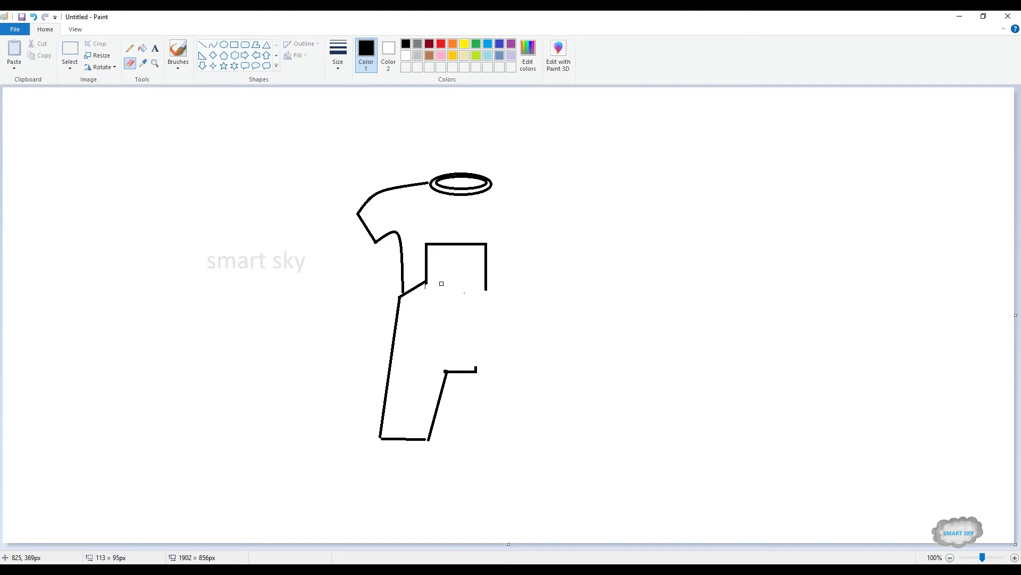
Draw two strap lines from the bib's top edge to the left shoulder and a slightly curved hem on the left leg.
left_click(213, 44)
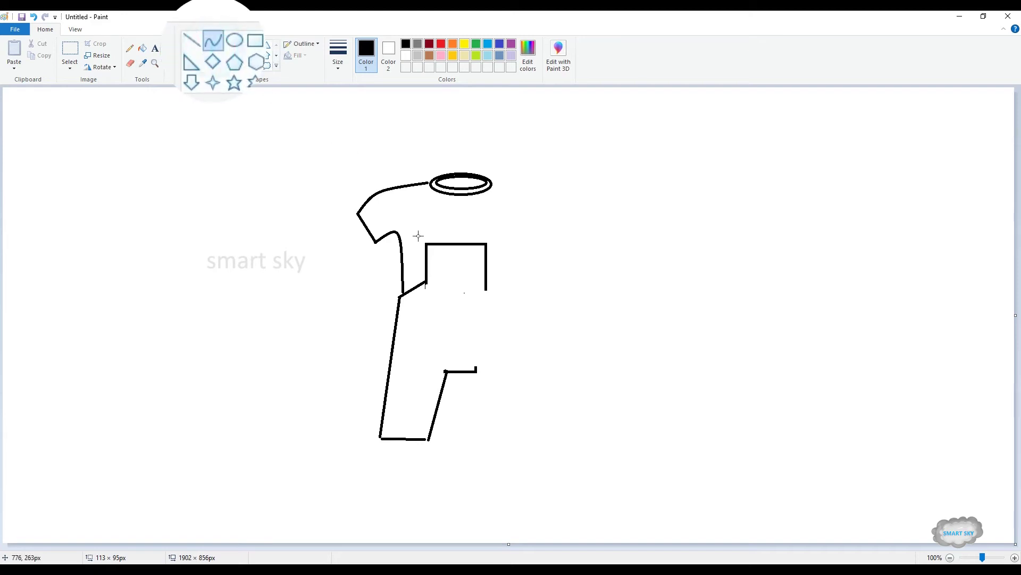
left_click_drag(427, 244, 400, 186)
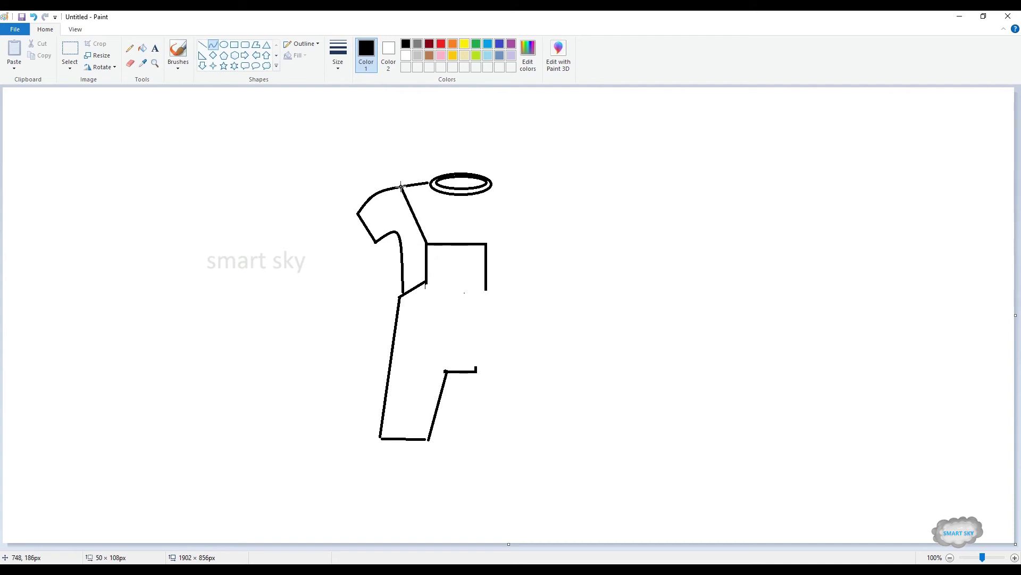
left_click_drag(442, 244, 421, 183)
left_click_drag(379, 435, 400, 442)
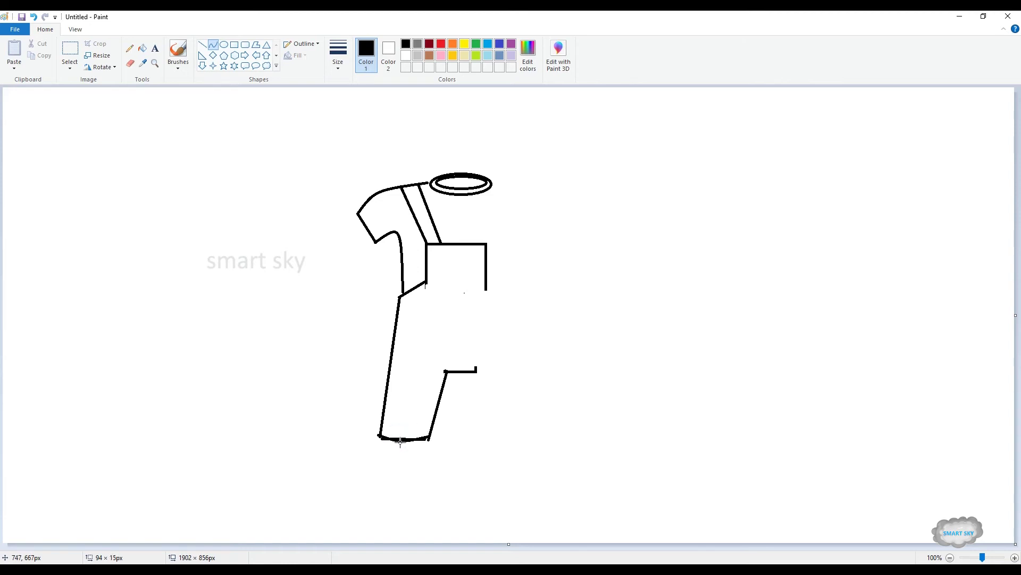
Select the left half of the outfit, cutting through the middle of the collar, and move it away from the right half.
left_click(70, 51)
mouse_move(344, 146)
left_mouse_down()
mouse_move(443, 456)
mouse_move(461, 463)
left_mouse_up()
left_click_drag(429, 327, 305, 308)
left_click(632, 369)
Enlarge the eraser and erase the leftover right-hand pieces of the collar, bib and crotch.
left_click(130, 63)
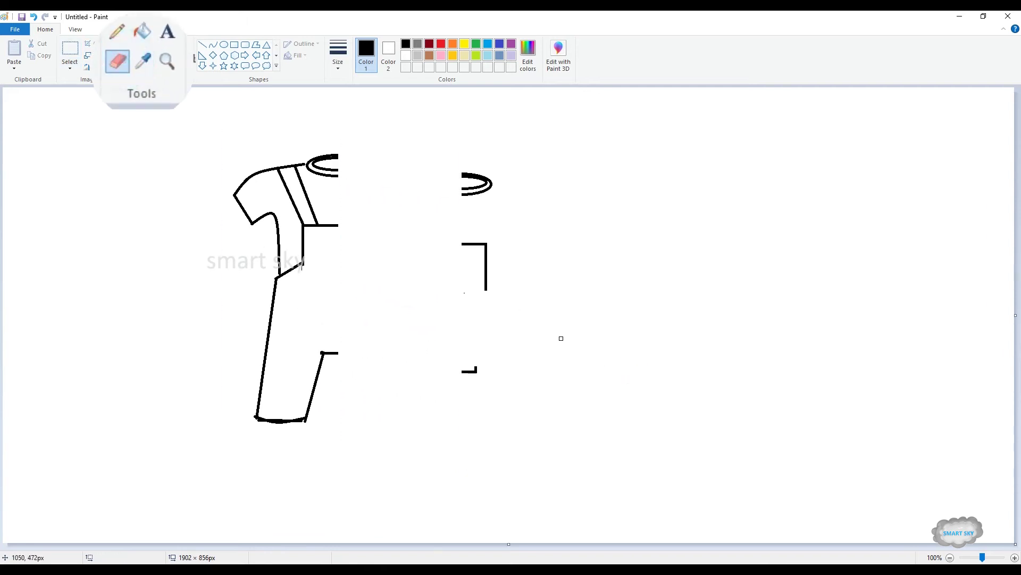
key("ctrl+plus")
key("ctrl+plus")
key("ctrl+plus")
key("ctrl+plus")
key("ctrl+plus")
key("ctrl+plus")
key("ctrl+plus")
key("ctrl+plus")
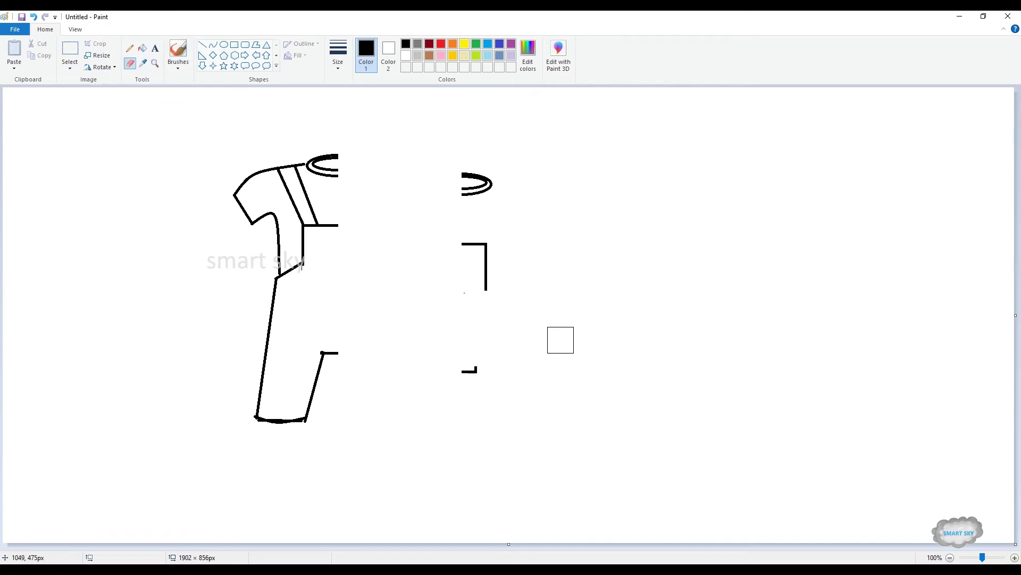
mouse_move(492, 375)
left_mouse_down()
mouse_move(462, 371)
mouse_move(494, 312)
mouse_move(481, 241)
mouse_move(464, 243)
mouse_move(488, 178)
left_mouse_up()
Select the remaining half outfit and move it back toward the middle of the canvas.
left_click(69, 49)
left_click_drag(198, 116, 303, 275)
left_click_drag(316, 324, 340, 436)
left_click_drag(288, 332, 417, 346)
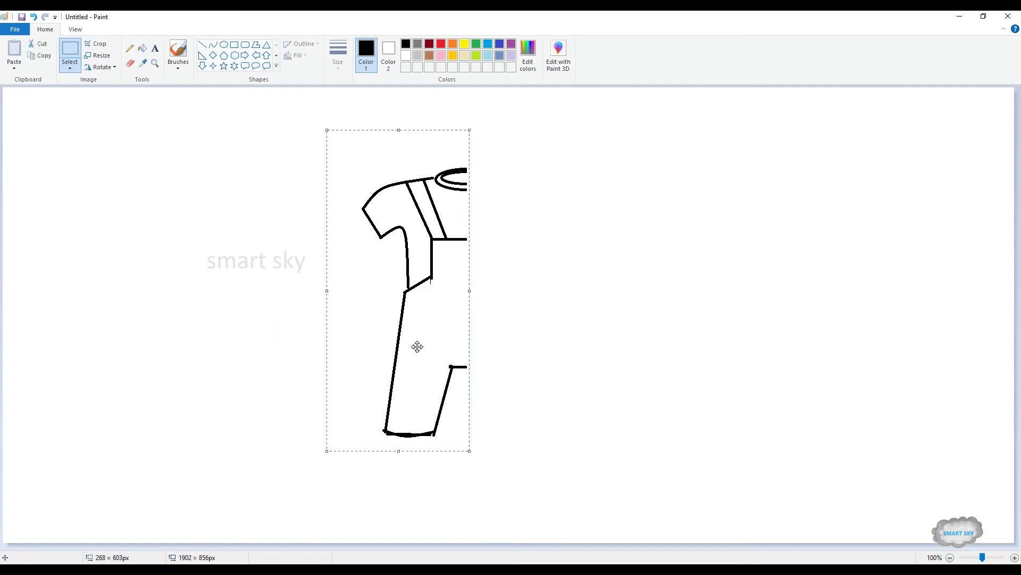
Paste a copy of the half outfit, flip it horizontally and join it to the original half using transparent selection.
key("ctrl+c")
key("ctrl+v")
right_click(103, 248)
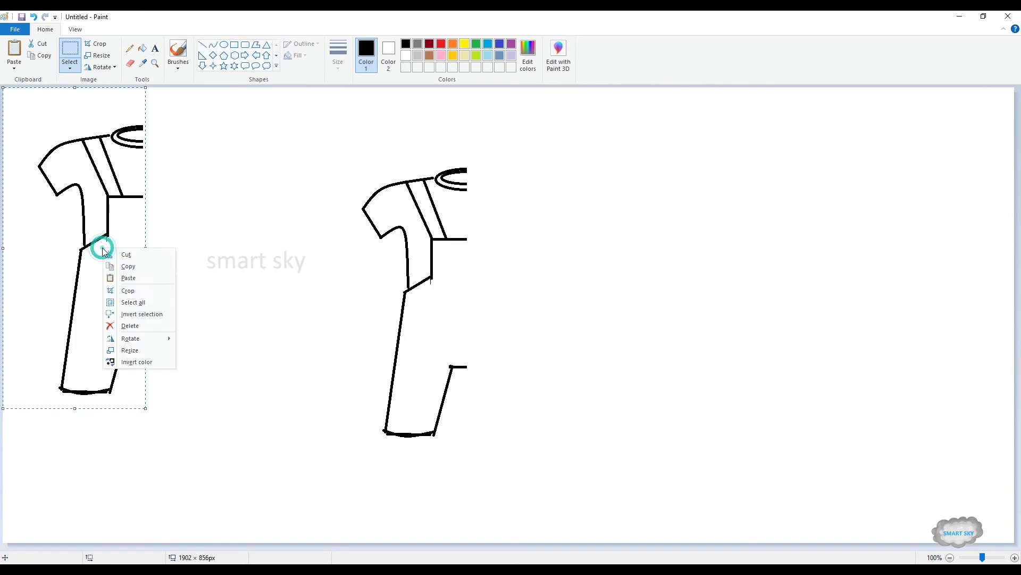
mouse_move(154, 337)
left_click(216, 384)
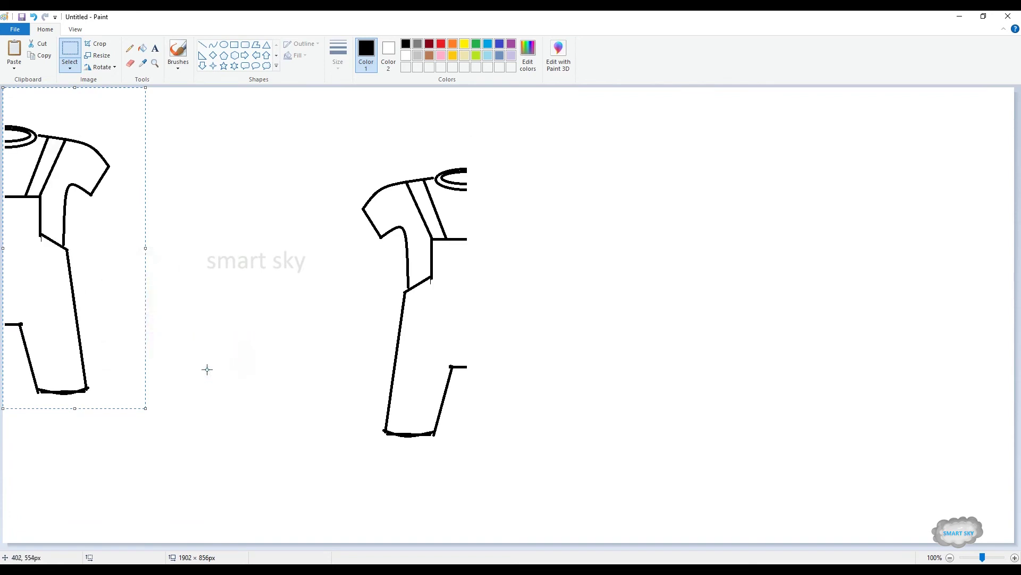
left_click_drag(125, 264, 519, 297)
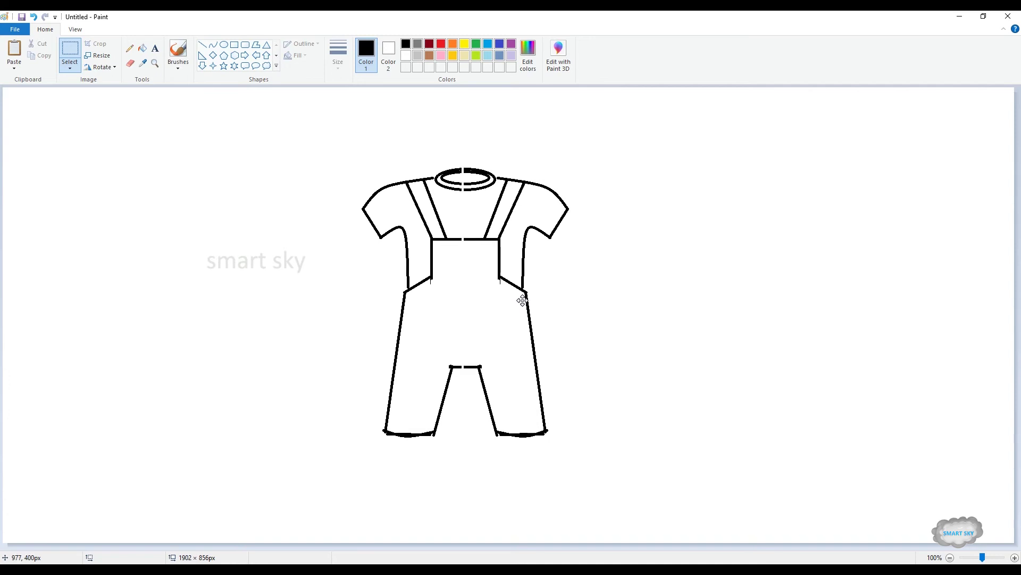
left_click(63, 63)
left_click(98, 161)
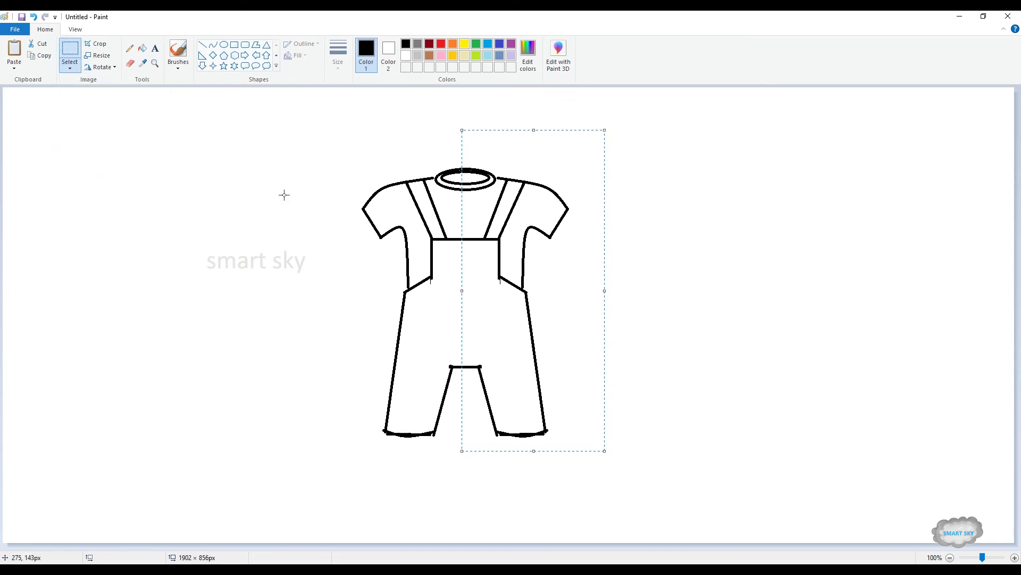
left_click(674, 310)
Erase the stray line ends below both lower corners of the bib.
left_click(130, 63)
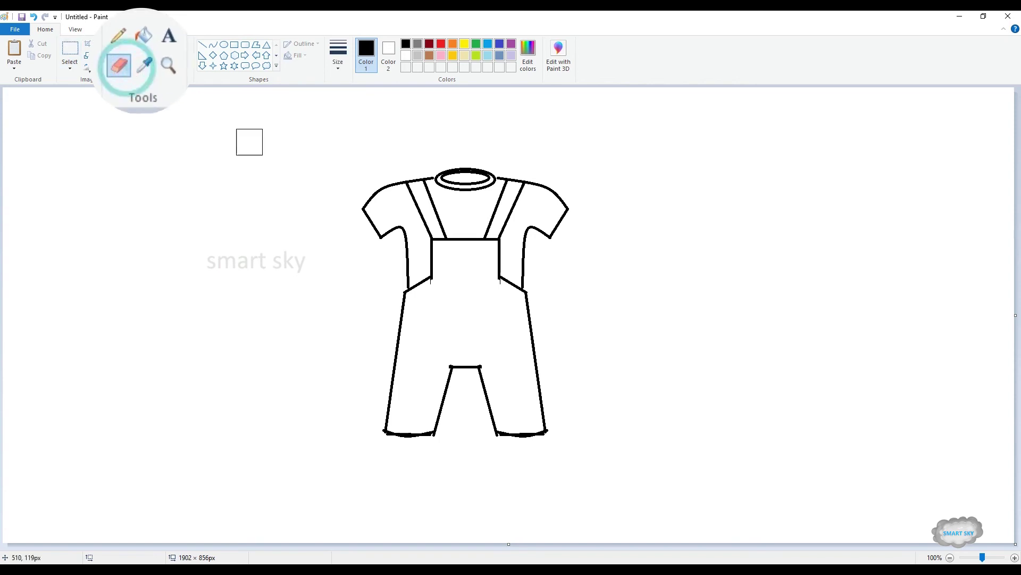
left_click(444, 292)
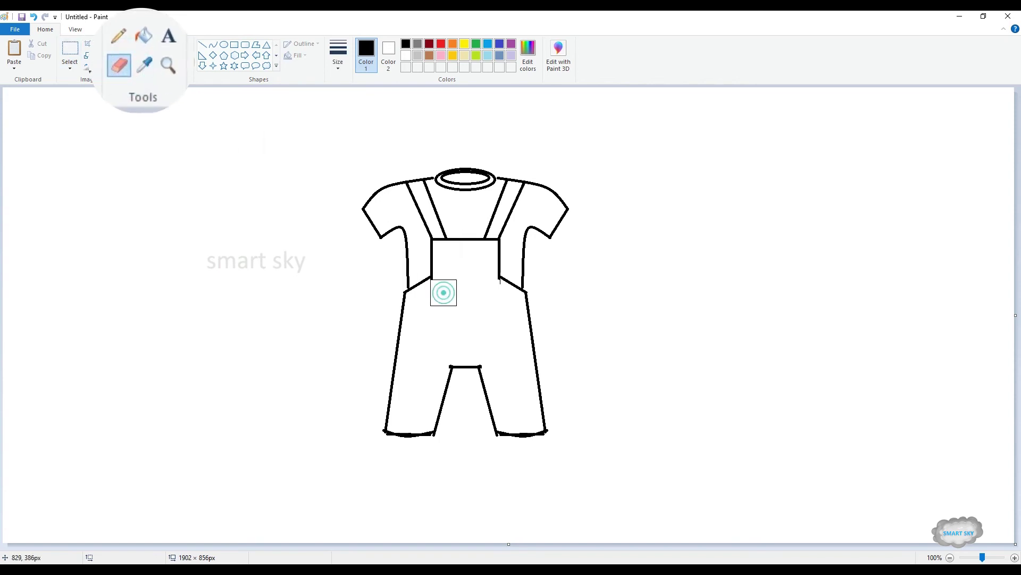
left_click(446, 291)
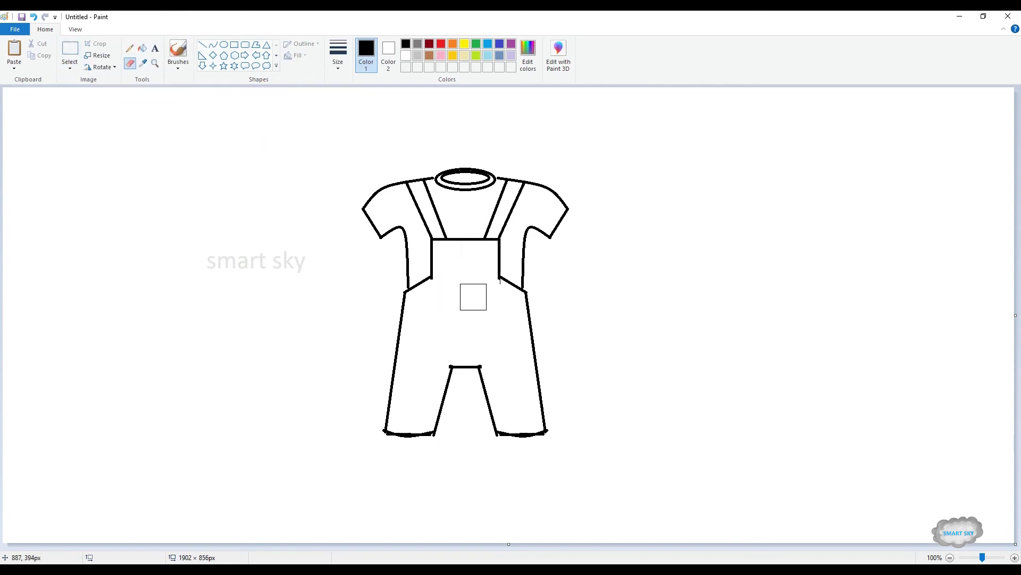
left_click(486, 291)
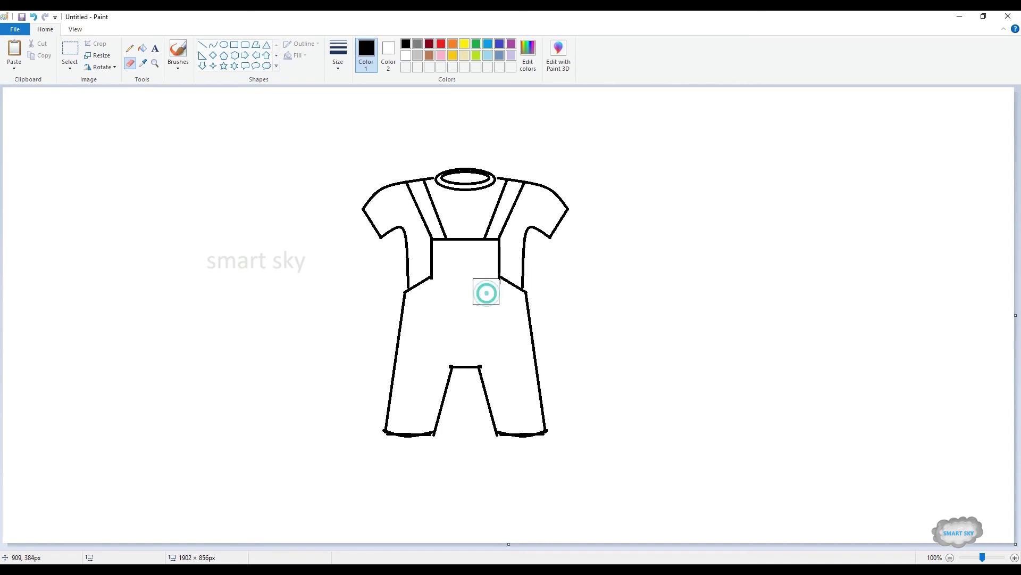
left_click(484, 289)
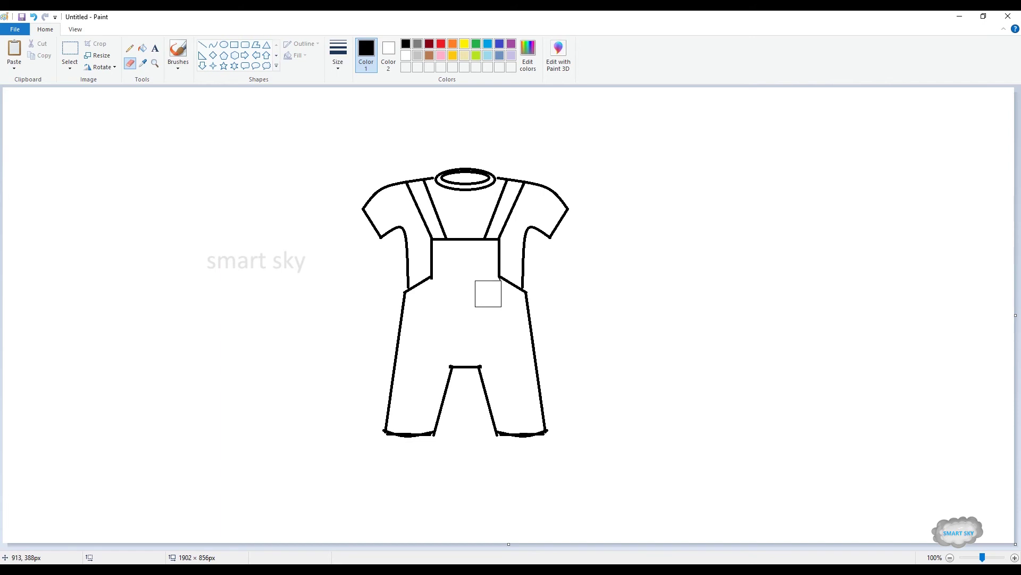
Fill the shirt's chest area and both sleeve sections with yellow.
left_click(142, 48)
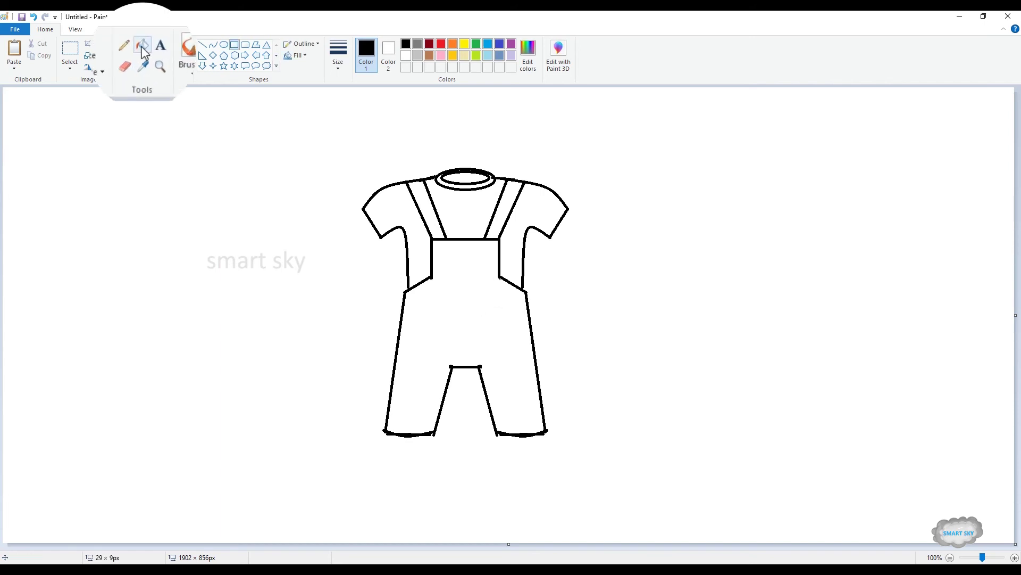
left_click(466, 46)
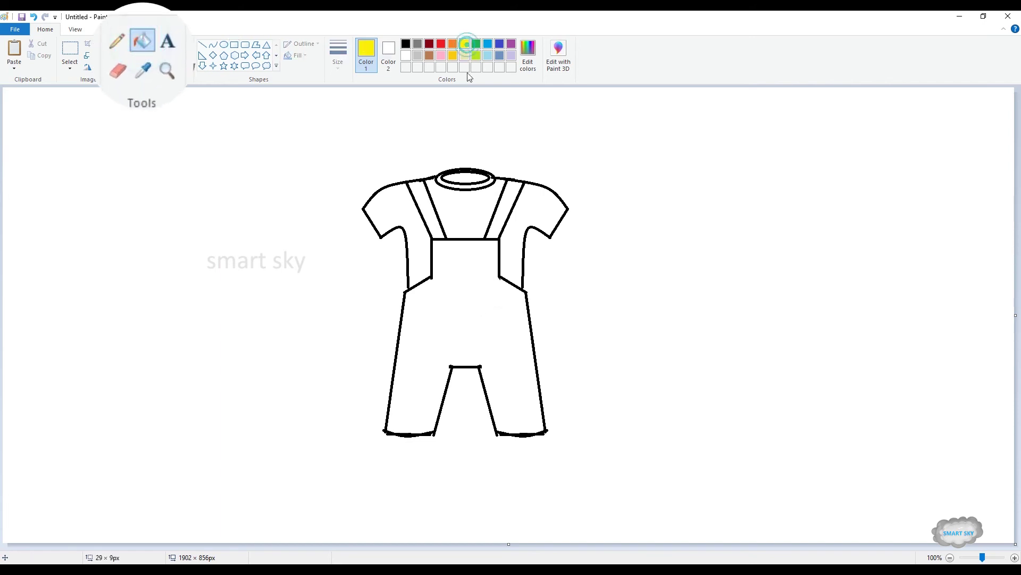
left_click(464, 201)
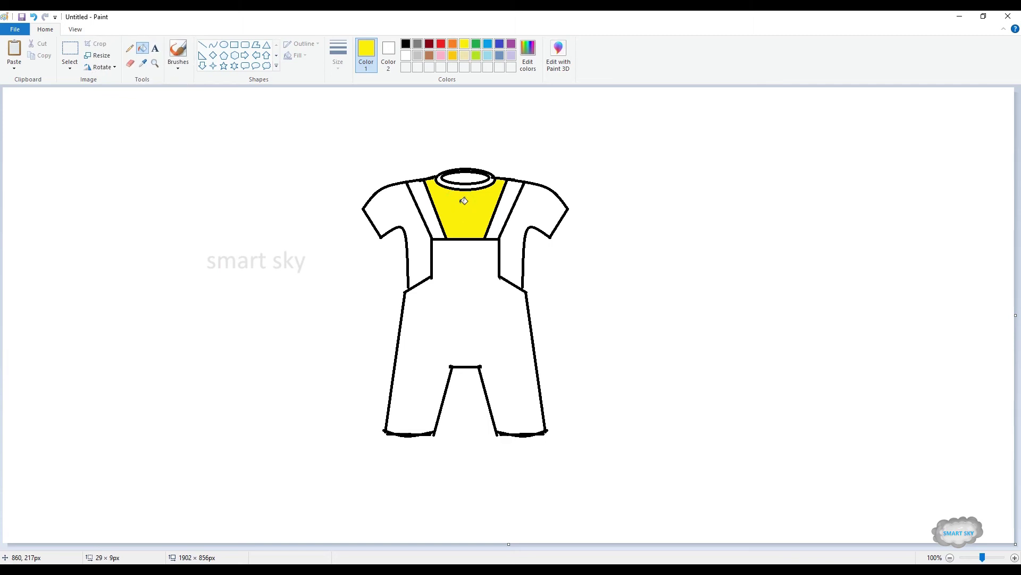
left_click(517, 223)
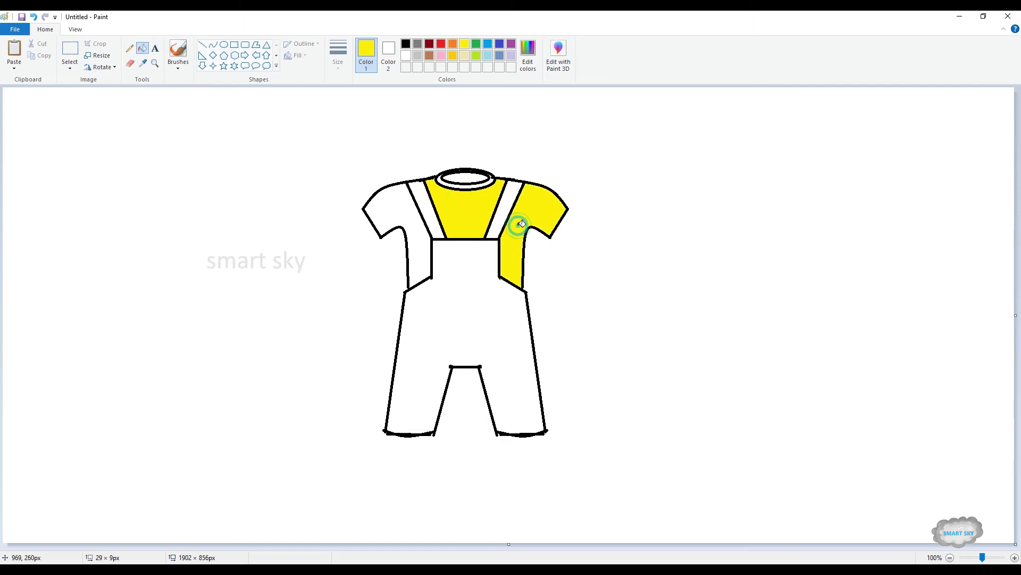
left_click(424, 230)
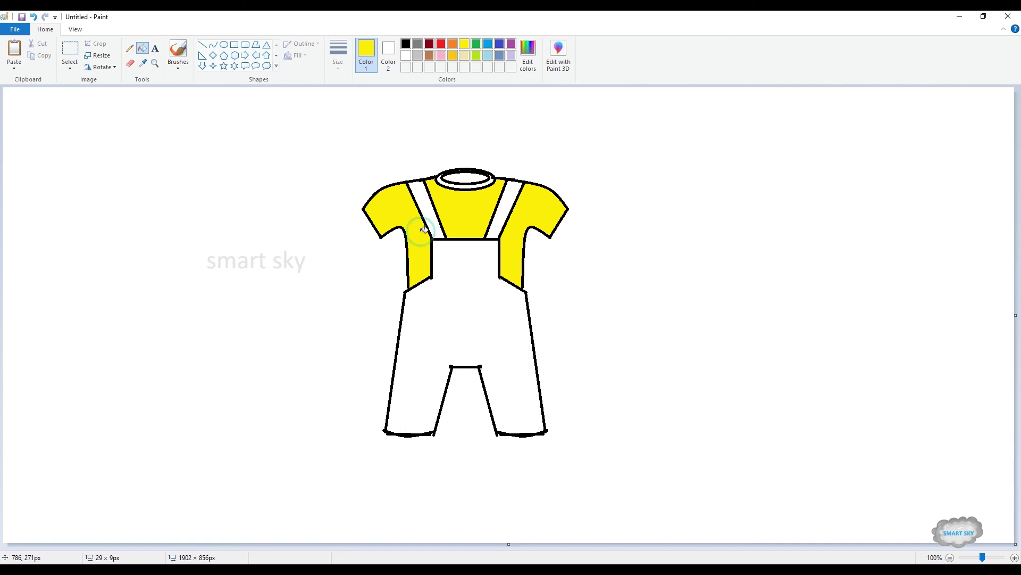
Fill the collar band, the dungarees and both shoulder straps with orange.
left_click(453, 45)
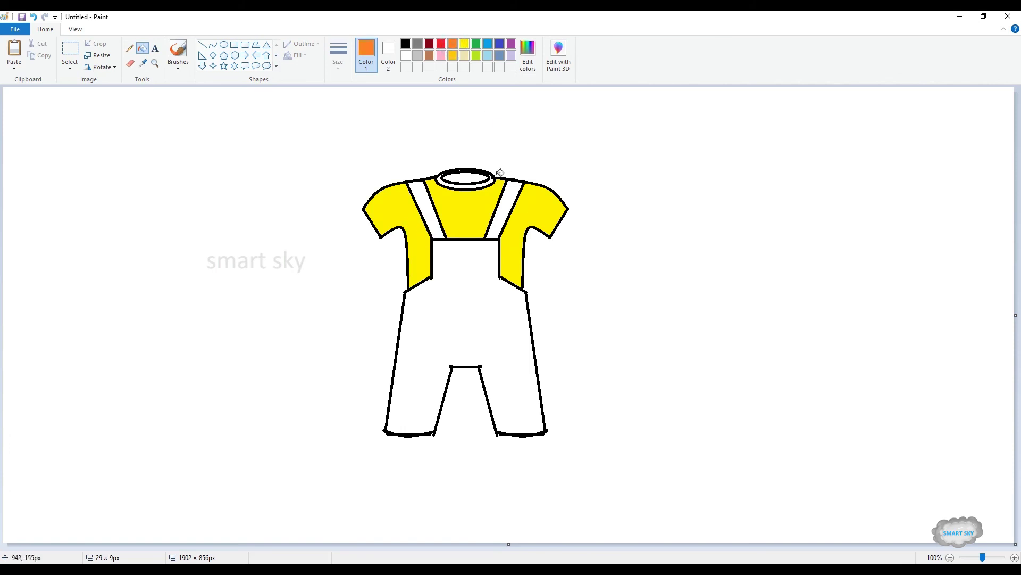
left_click(470, 186)
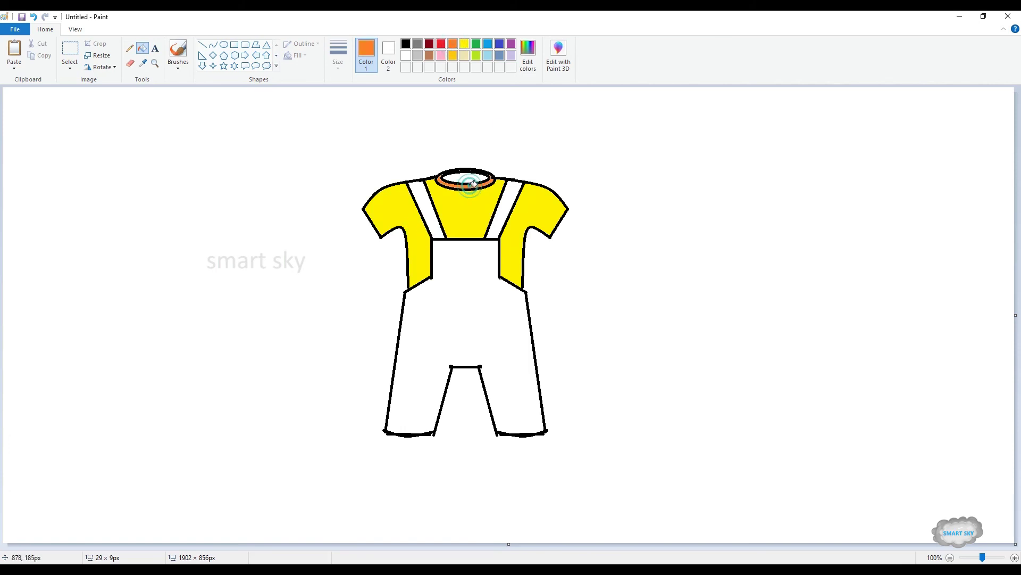
left_click(484, 270)
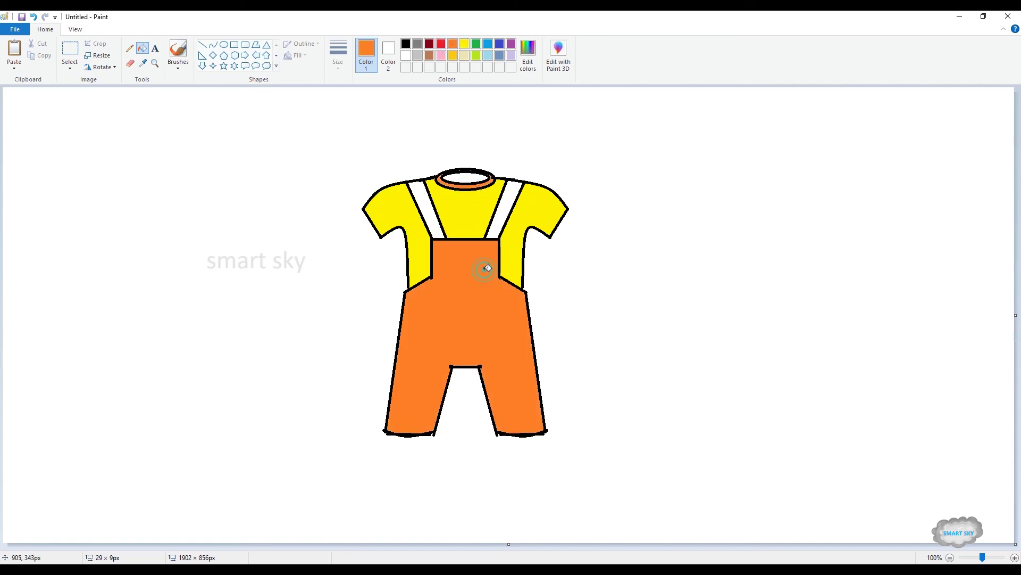
left_click(504, 217)
left_click(443, 219)
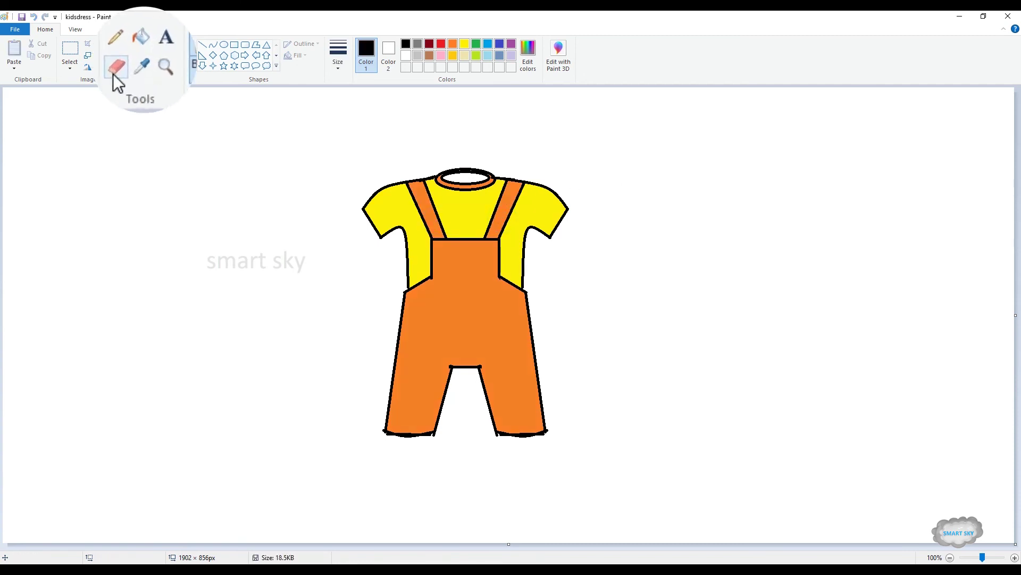
Erase the rough hem outlines along the bottom of both trouser legs with an enlarged eraser.
left_click(114, 73)
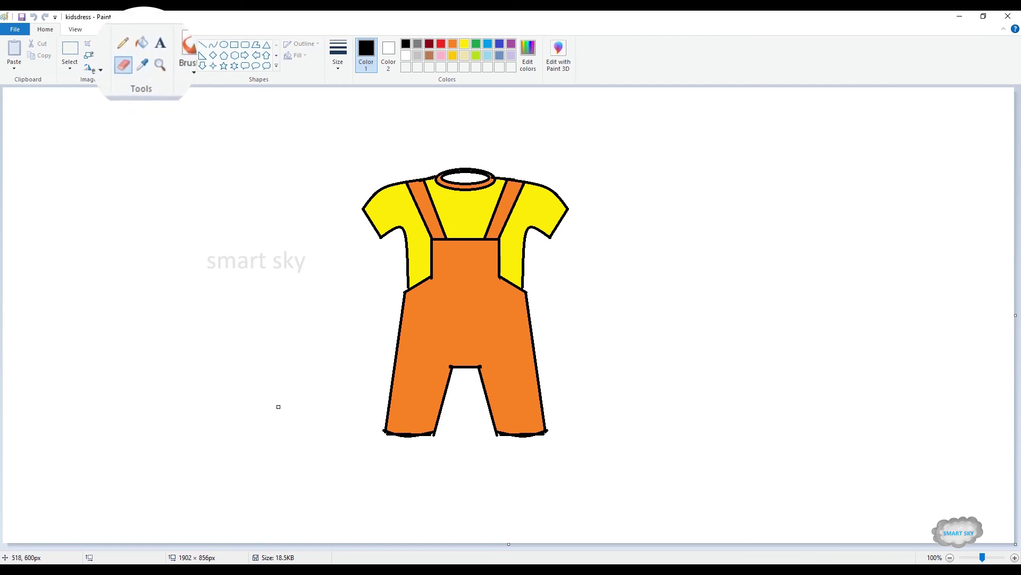
key("ctrl+KP_Add")
key("ctrl+KP_Add")
key("ctrl+KP_Add")
key("ctrl+KP_Add")
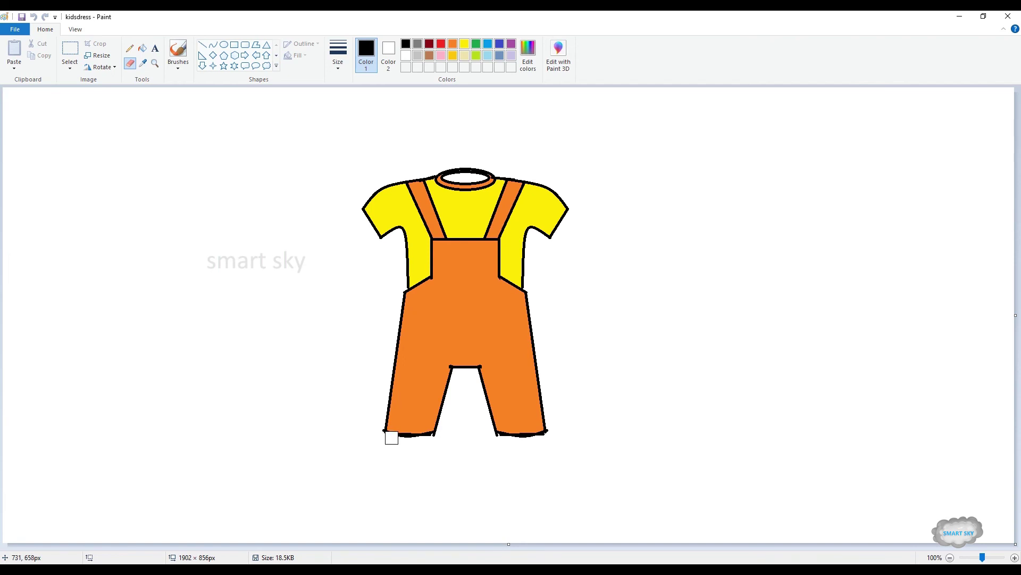
left_click_drag(390, 435, 552, 435)
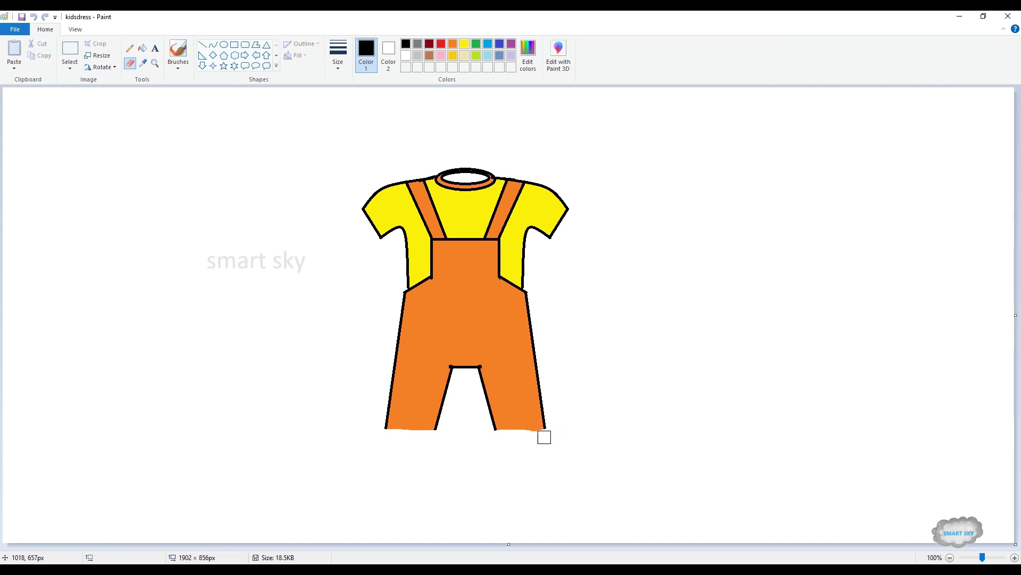
Draw a black hem line across the bottom of each trouser leg, bending both slightly downward with the Curve tool.
left_click(213, 45)
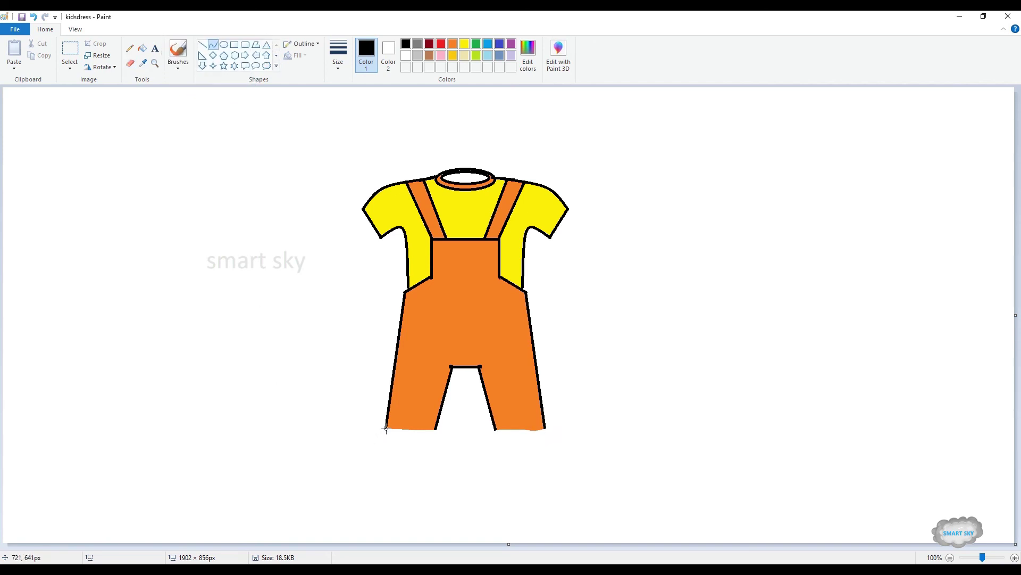
left_click_drag(385, 429, 434, 428)
left_click_drag(411, 429, 411, 434)
left_click_drag(495, 429, 543, 430)
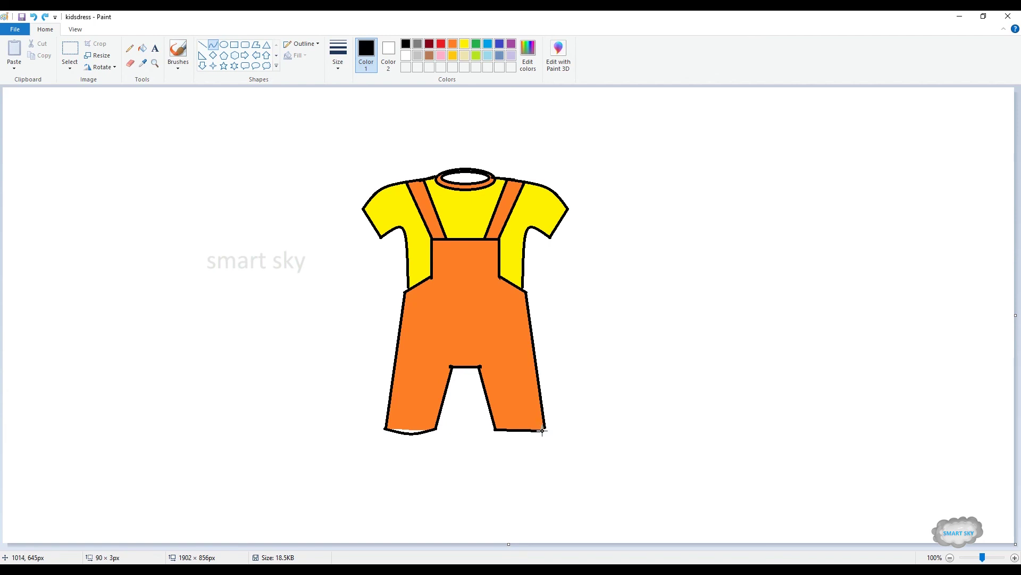
left_click_drag(544, 430, 523, 434)
Fill the white gaps above both curved trouser hems with orange.
left_click(142, 48)
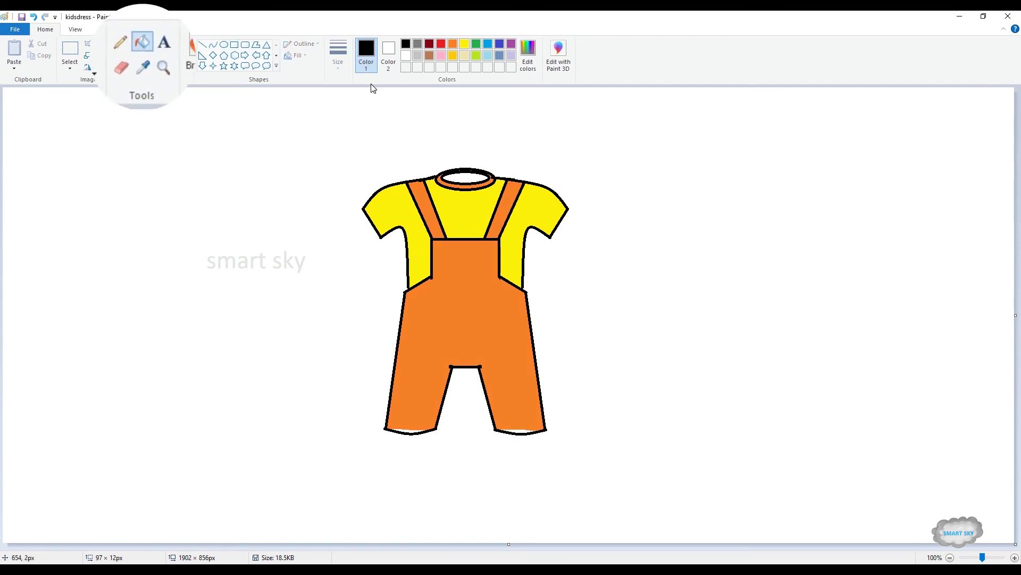
left_click(452, 44)
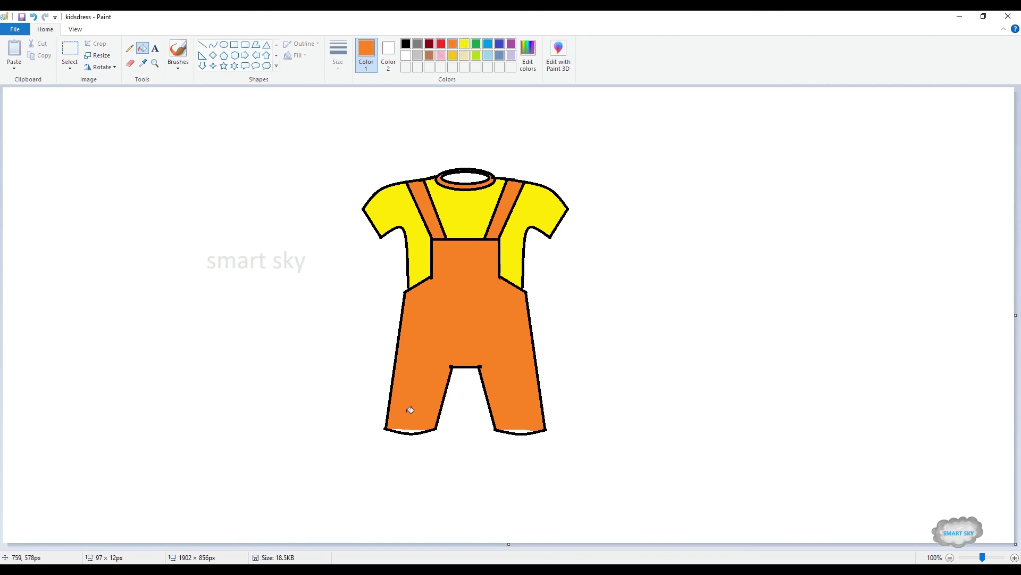
left_click(412, 430)
left_click(516, 430)
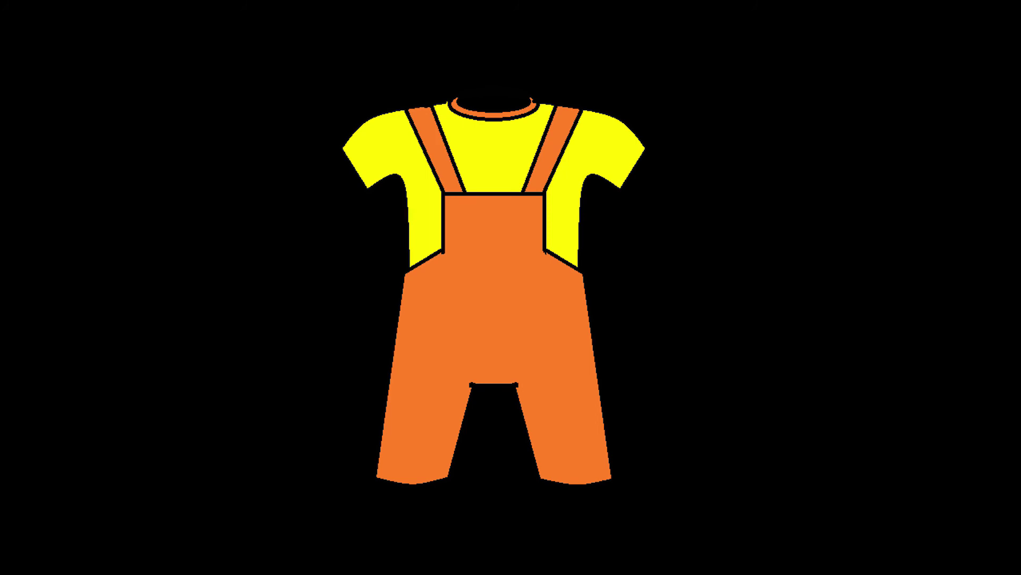